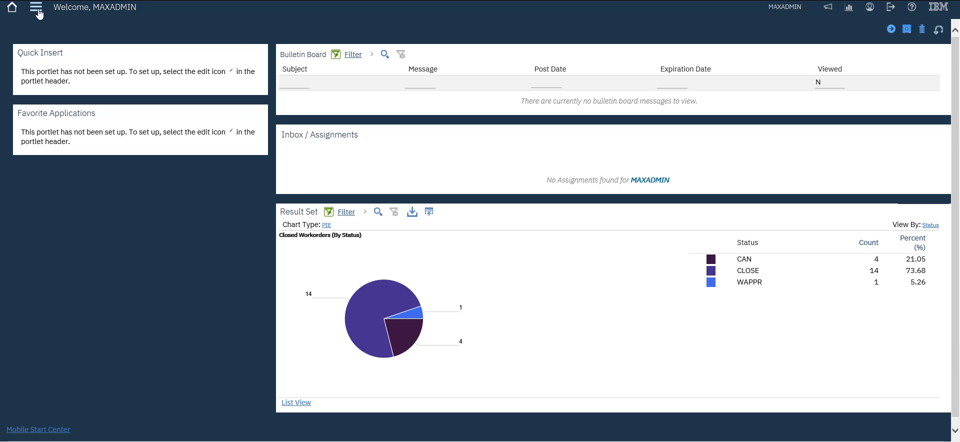
Launch Storerooms from the Inventory group of the Go To Applications menu
{"action": "left_click", "coordinate": [37, 10]}
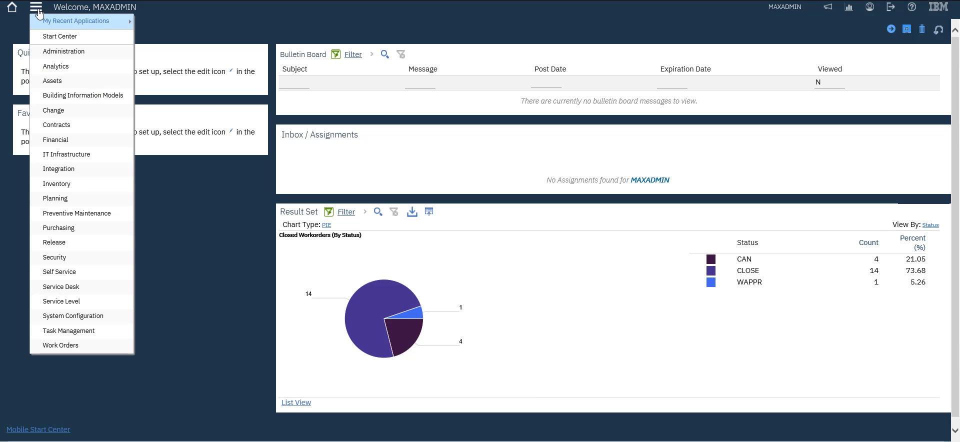
{"action": "key", "text": "Down"}
{"action": "key", "text": "Down"}
{"action": "key", "text": "Down"}
{"action": "key", "text": "Down"}
{"action": "key", "text": "Down"}
{"action": "key", "text": "Down"}
{"action": "key", "text": "Down"}
{"action": "key", "text": "Down"}
{"action": "key", "text": "Down"}
{"action": "key", "text": "Down"}
{"action": "key", "text": "Down"}
{"action": "key", "text": "Right"}
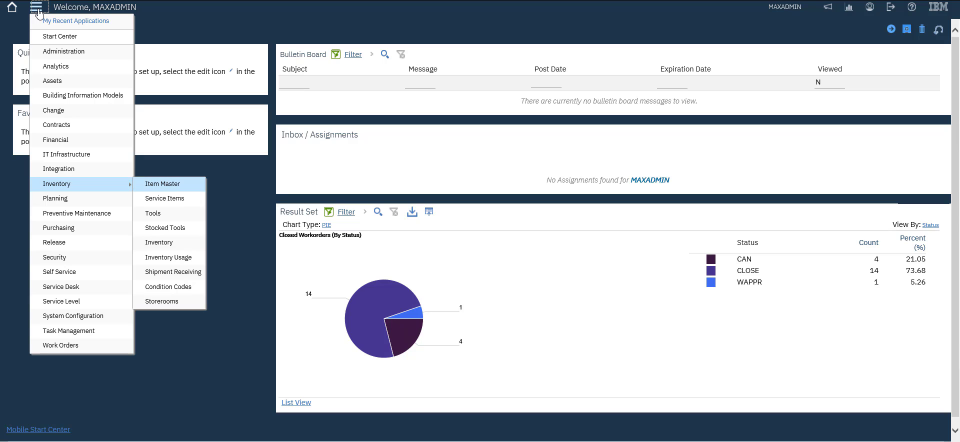
{"action": "key", "text": "Up"}
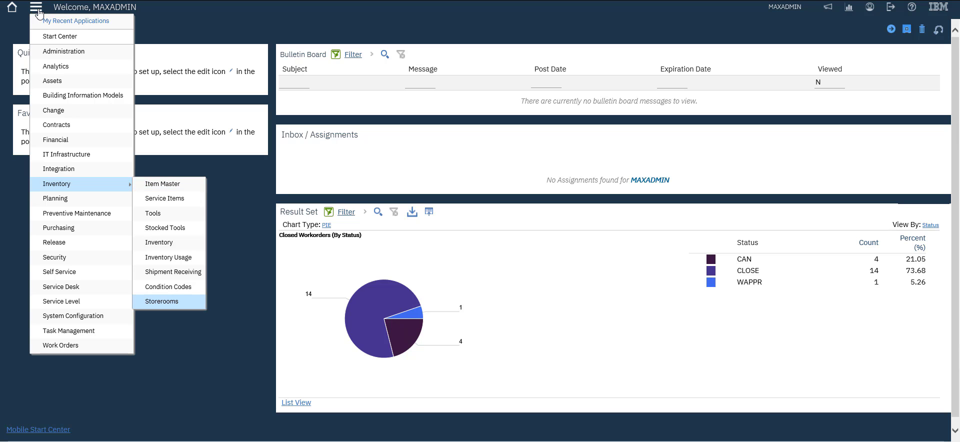
{"action": "key", "text": "Return"}
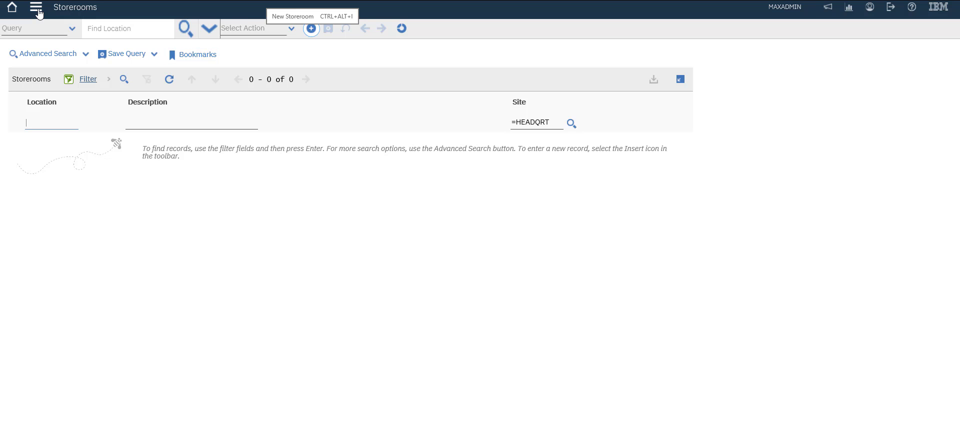
Create storeroom TEST-STORE described as 'Test Storeroom' and save it
{"action": "key", "text": "ctrl+alt+i"}
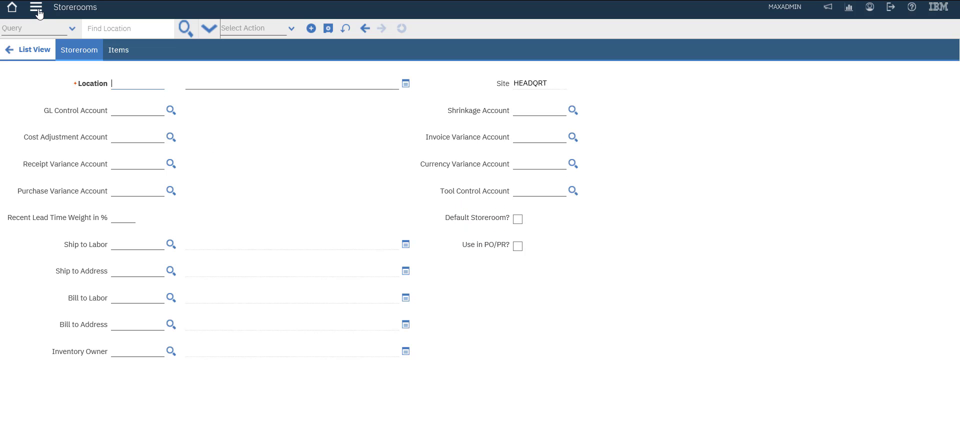
{"action": "type", "text": "Test-STORE"}
{"action": "key", "text": "BackSpace"}
{"action": "key", "text": "BackSpace"}
{"action": "key", "text": "BackSpace"}
{"action": "type", "text": "ORE"}
{"action": "key", "text": "Tab"}
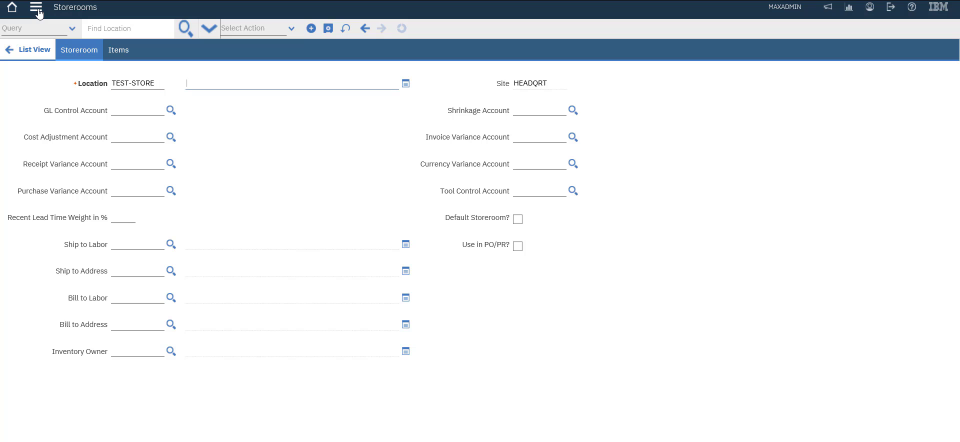
{"action": "type", "text": "Test Storeroom"}
{"action": "key", "text": "alt+s"}
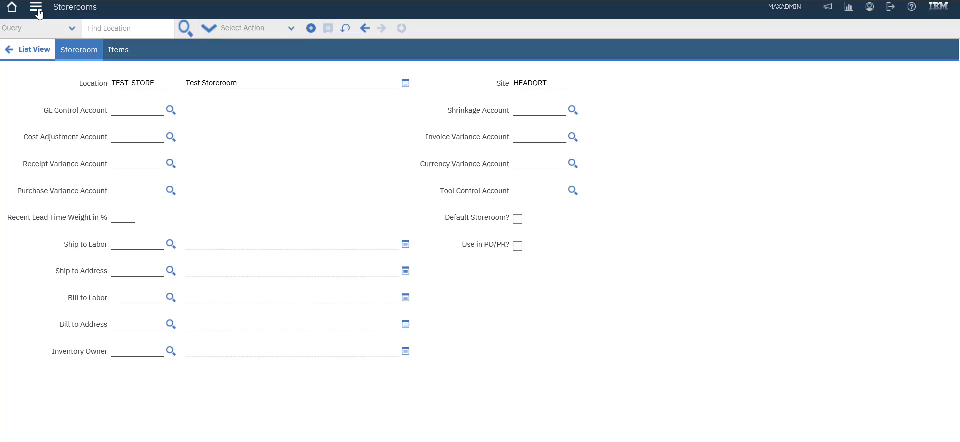
Leave the storeroom list and switch to the Item Master application
{"action": "left_click", "coordinate": [40, 13]}
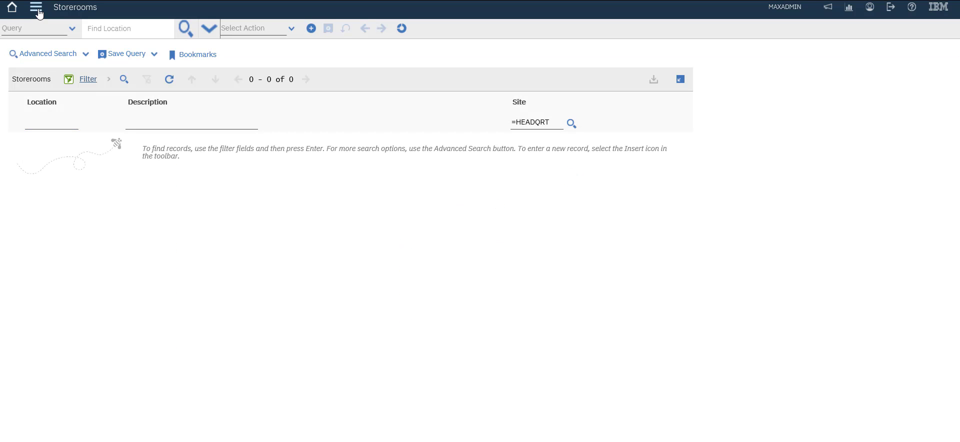
{"action": "left_click", "coordinate": [39, 14]}
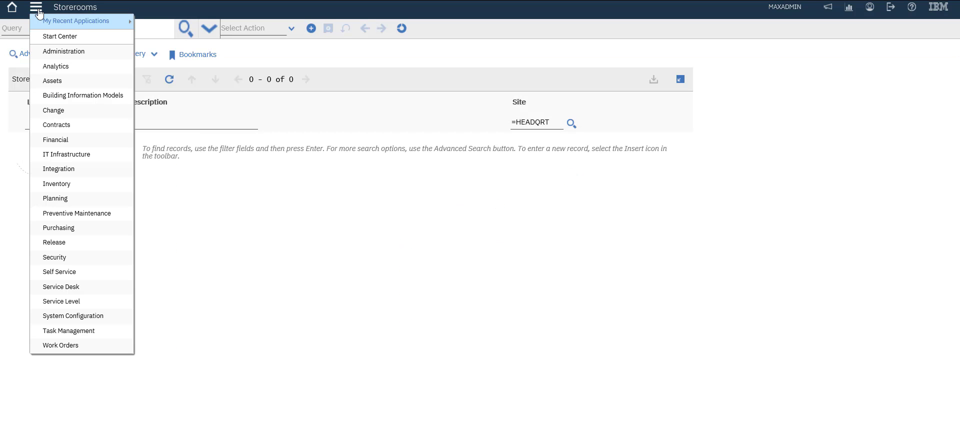
{"action": "mouse_move", "coordinate": [75, 183]}
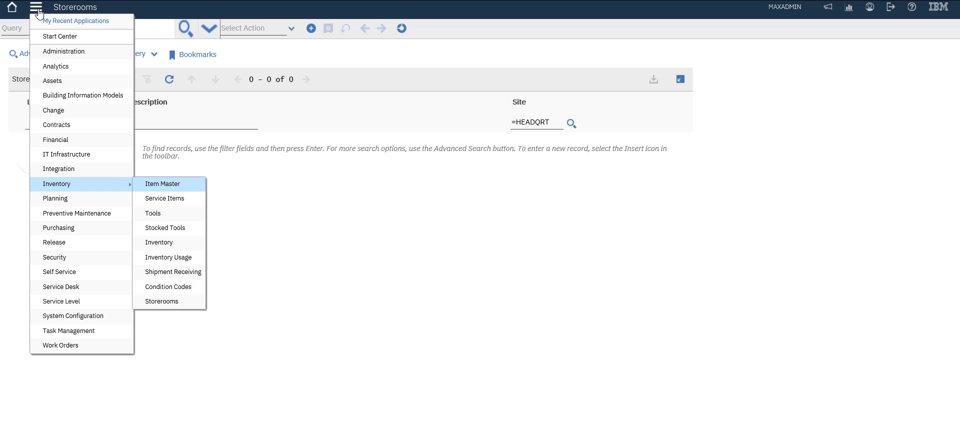
{"action": "key", "text": "Return"}
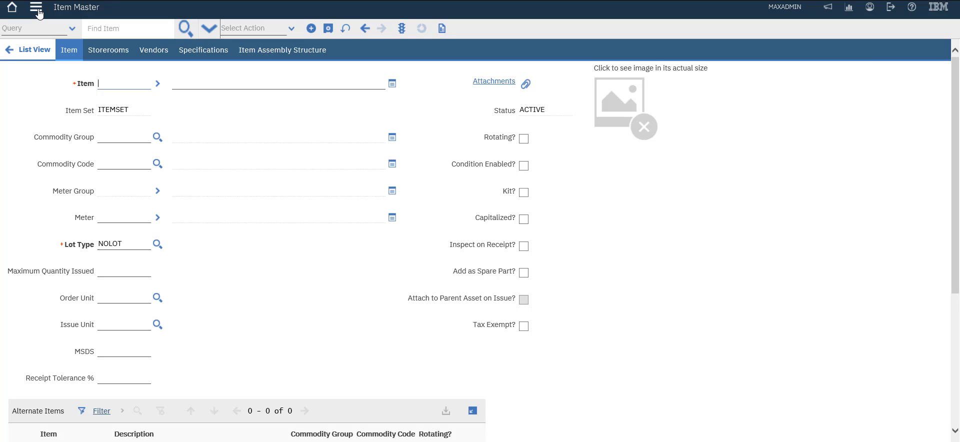
Add item WIRE with description 'Wire' and save the record
{"action": "type", "text": "WIRE"}
{"action": "key", "text": "Tab"}
{"action": "type", "text": "Wire"}
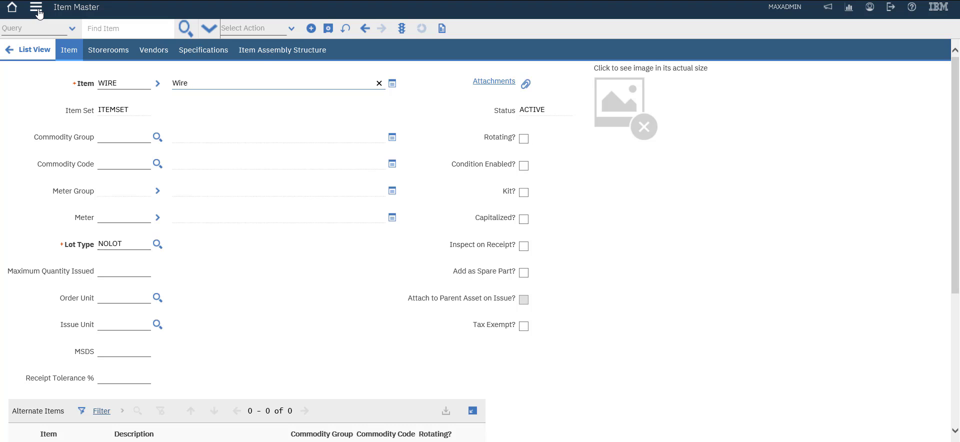
{"action": "key", "text": "alt+s"}
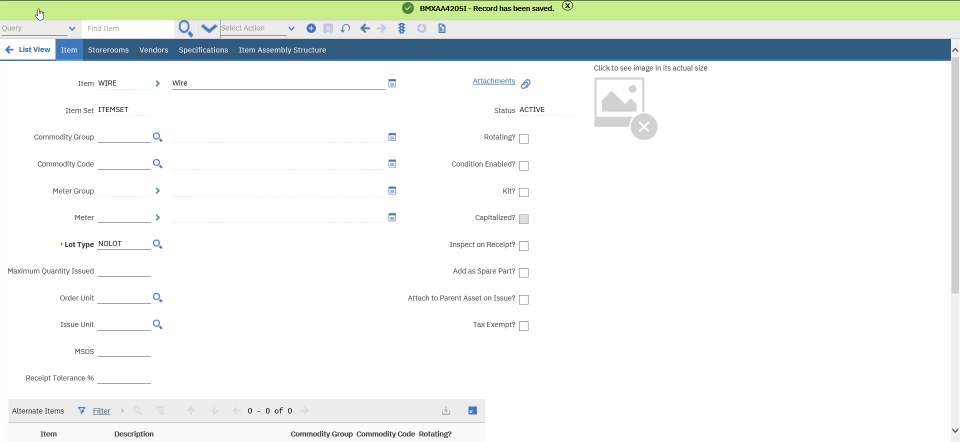
Start Add Items To Storeroom for WIRE and pick TEST-STORE from the storeroom lookup
{"action": "key", "text": "alt+a"}
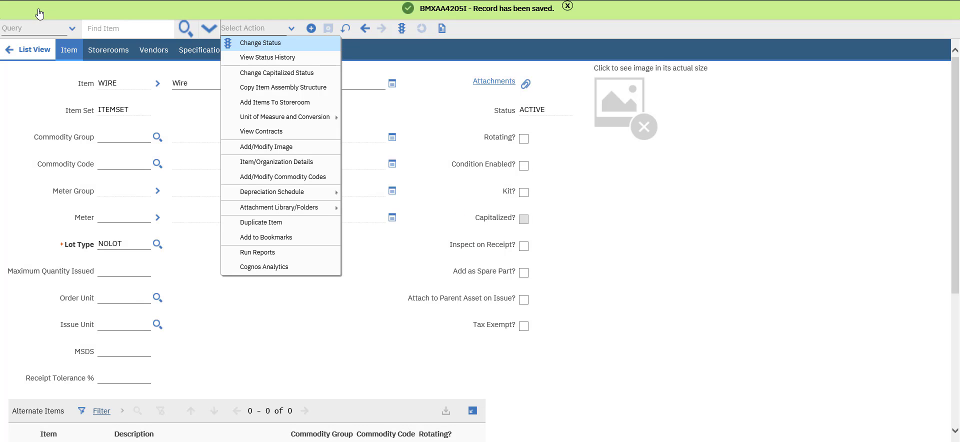
{"action": "key", "text": "Down"}
{"action": "key", "text": "Down"}
{"action": "key", "text": "Down"}
{"action": "key", "text": "Down"}
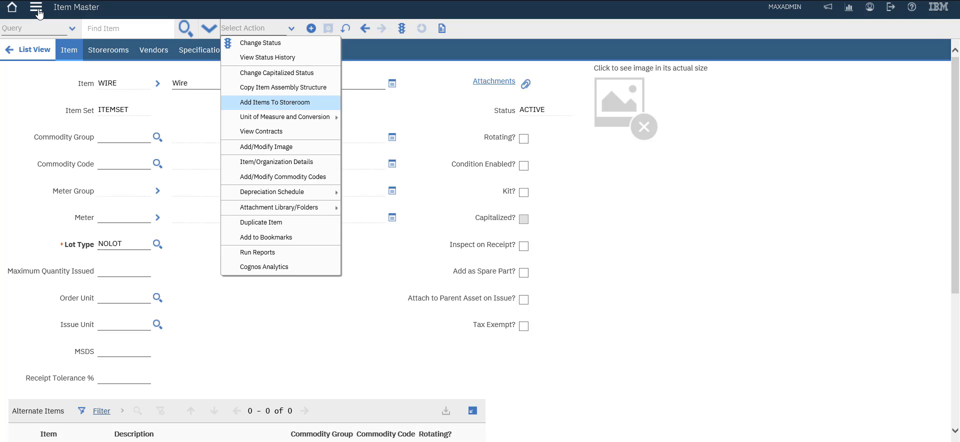
{"action": "key", "text": "Return"}
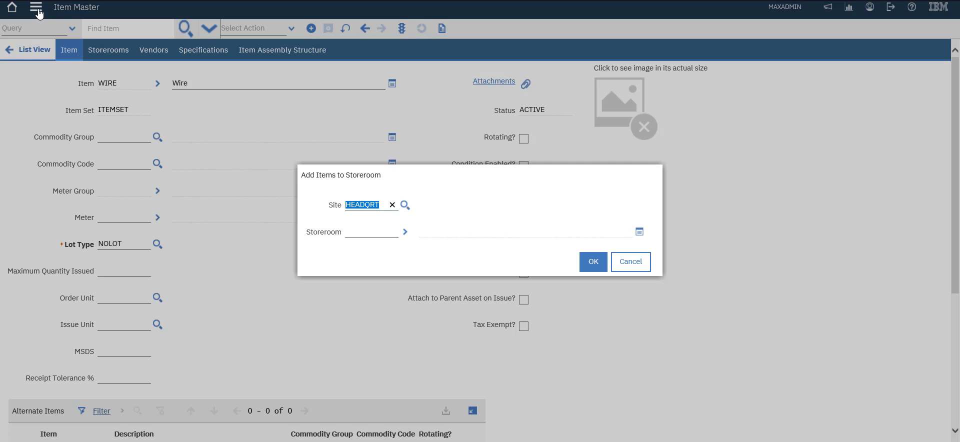
{"action": "key", "text": "alt+F1"}
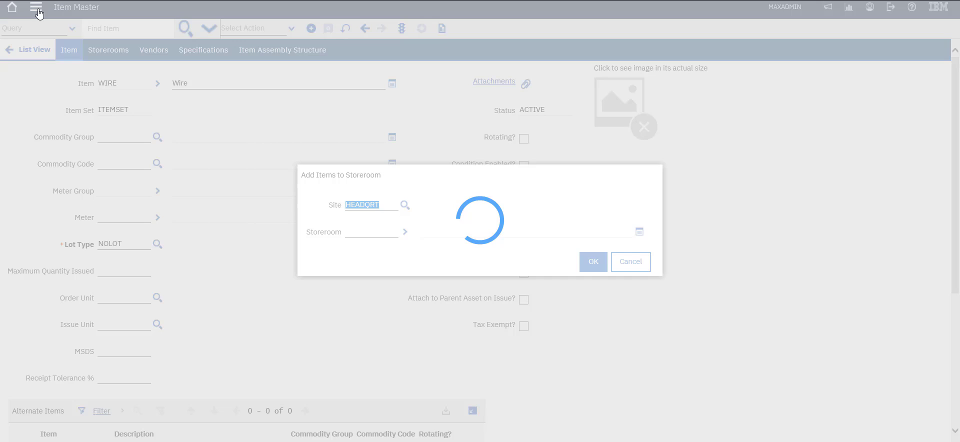
{"action": "key", "text": "Return"}
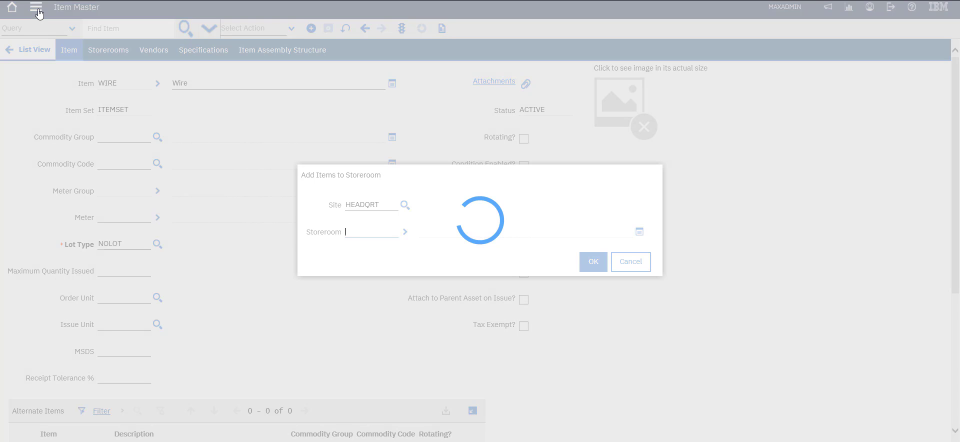
{"action": "key", "text": "Up"}
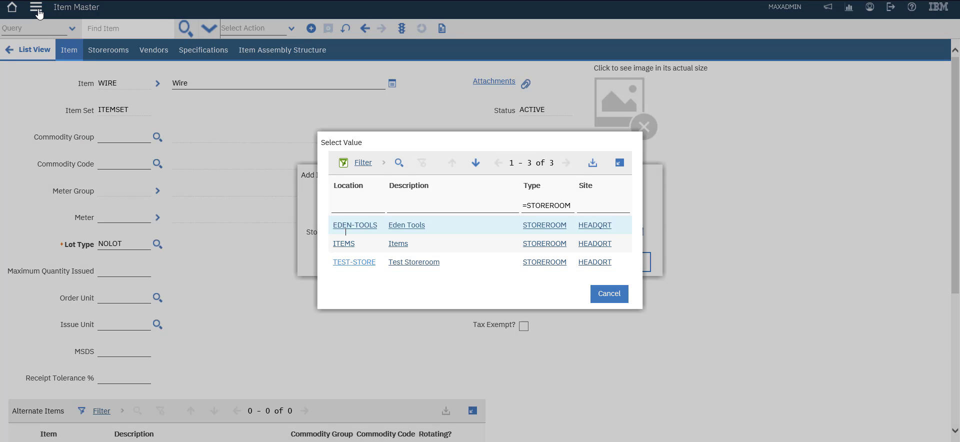
{"action": "key", "text": "Up"}
{"action": "key", "text": "Down"}
{"action": "key", "text": "Return"}
{"action": "key", "text": "Return"}
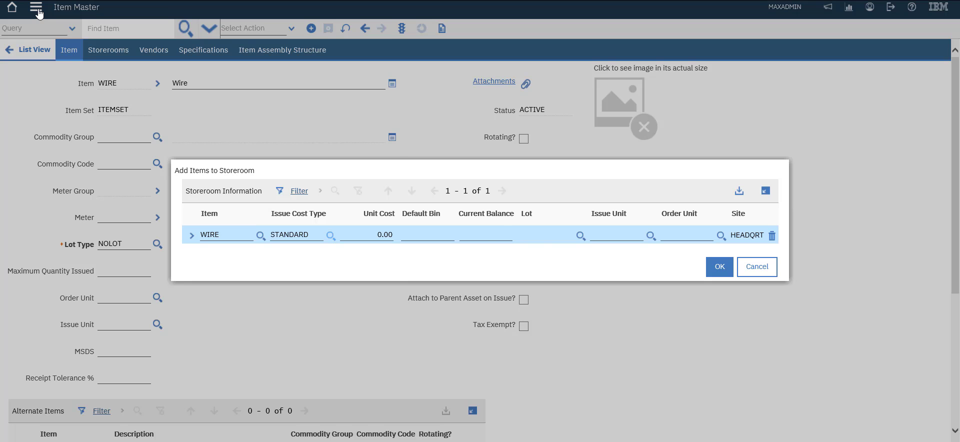
Set issue cost type AVERAGE, unit cost 100, default bin AB and current balance 10
{"action": "key", "text": "Return"}
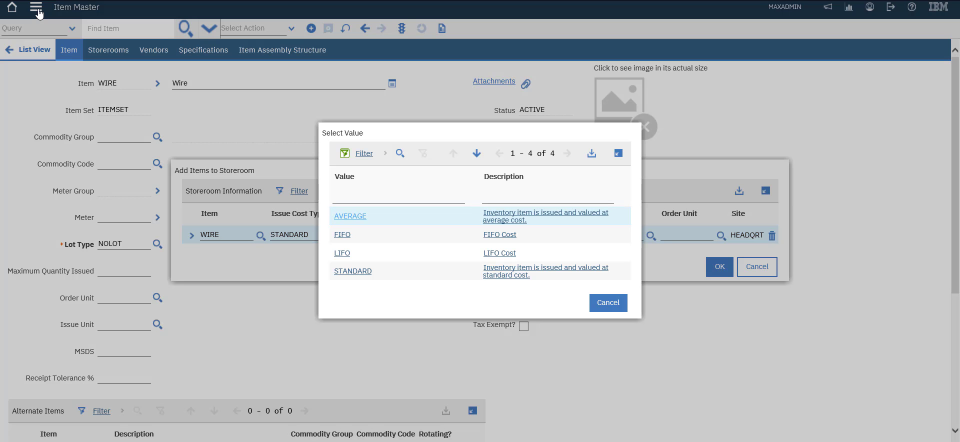
{"action": "key", "text": "Return"}
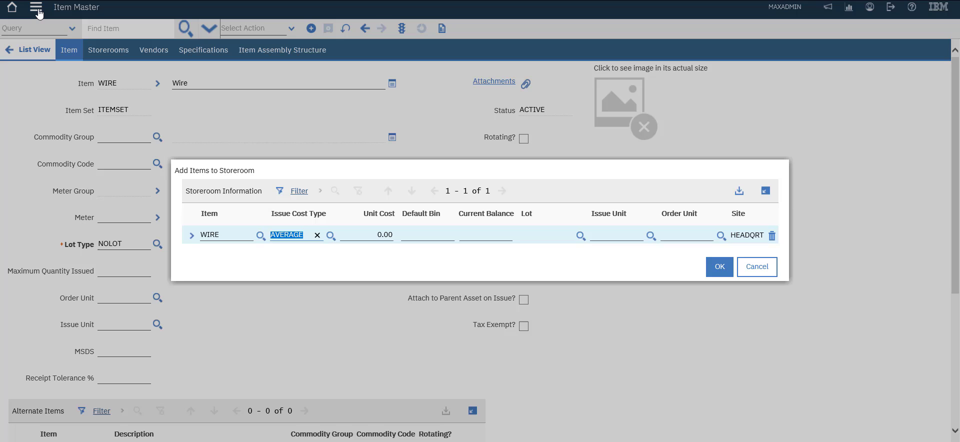
{"action": "key", "text": "Tab"}
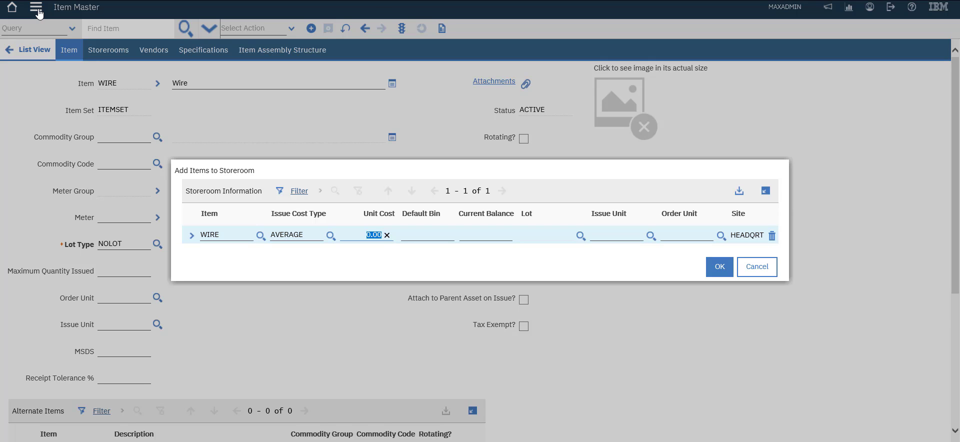
{"action": "type", "text": "100"}
{"action": "key", "text": "Tab"}
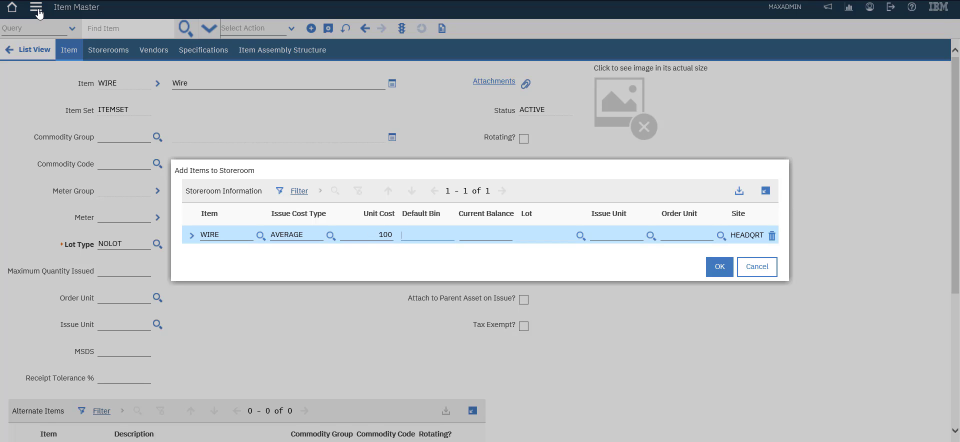
{"action": "type", "text": "AB"}
{"action": "key", "text": "Tab"}
{"action": "type", "text": "10"}
{"action": "key", "text": "Tab"}
Choose EACH as both the issue unit and the order unit
{"action": "key", "text": "alt+F1"}
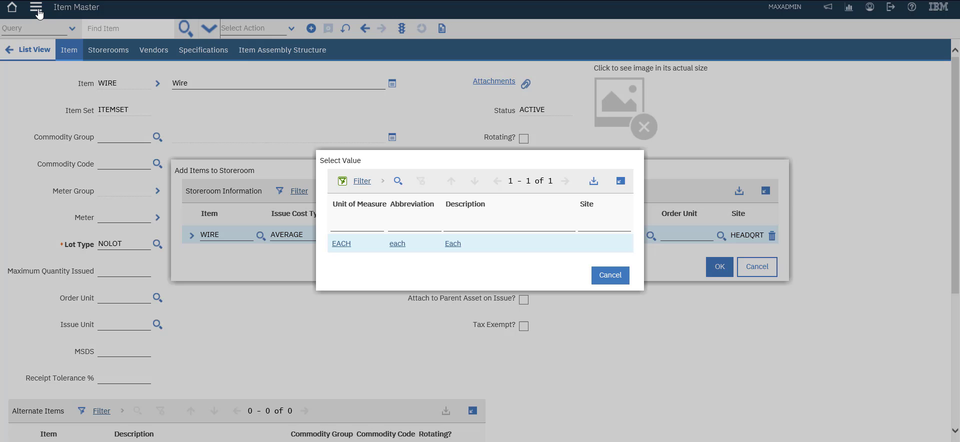
{"action": "key", "text": "Return"}
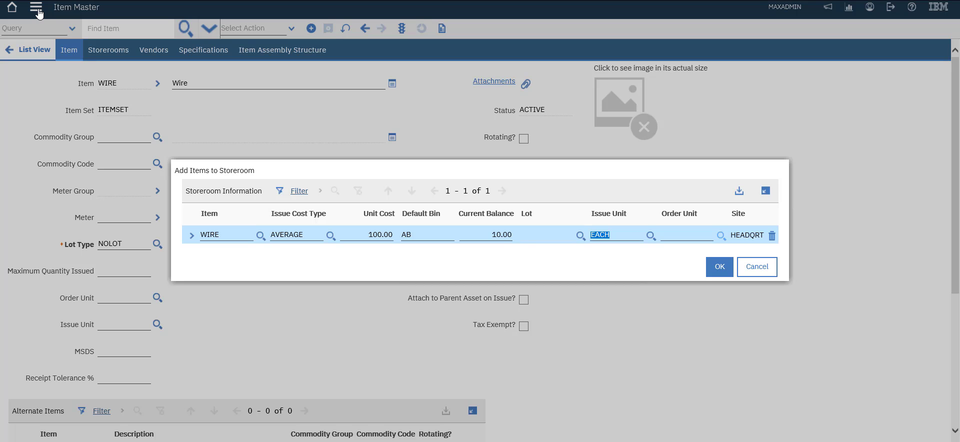
{"action": "key", "text": "alt+F1"}
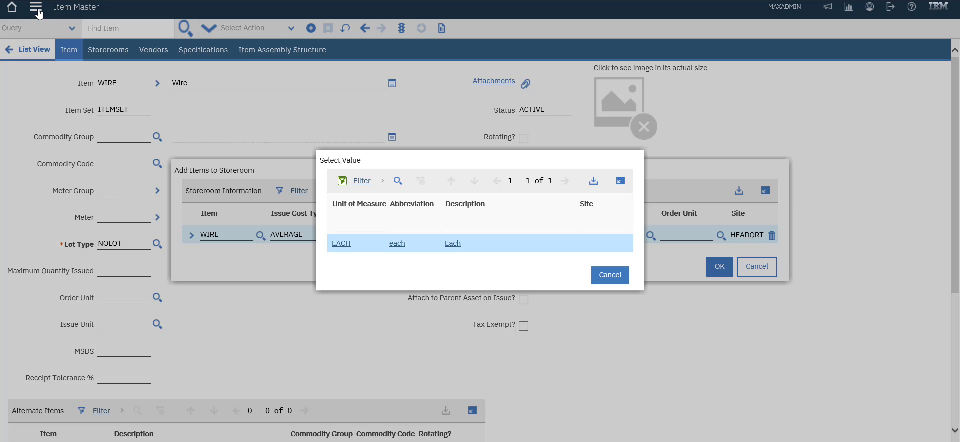
{"action": "key", "text": "Return"}
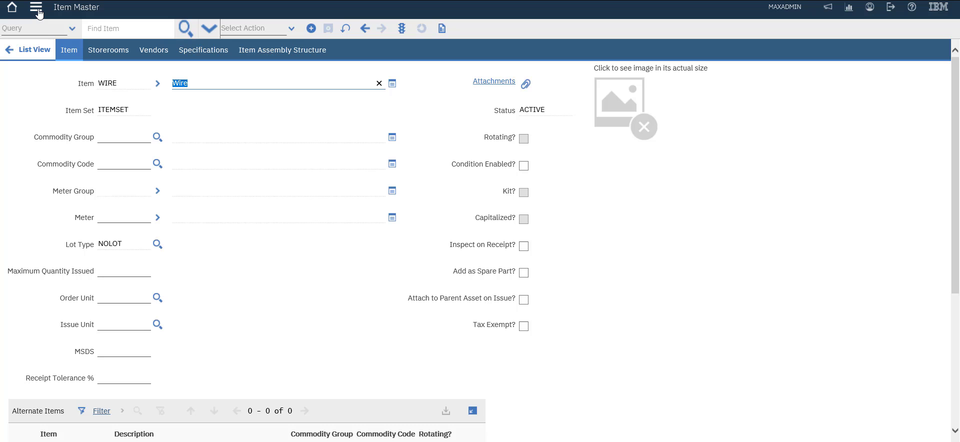
{"action": "left_click", "coordinate": [157, 83]}
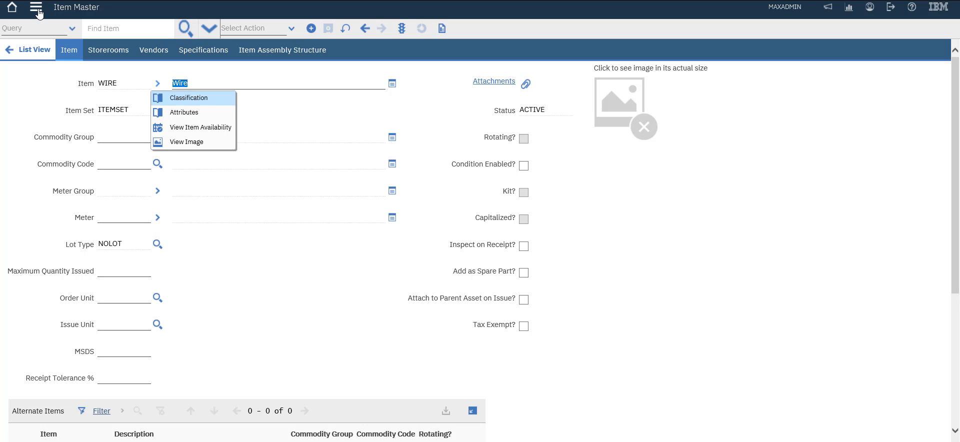
{"action": "key", "text": "Return"}
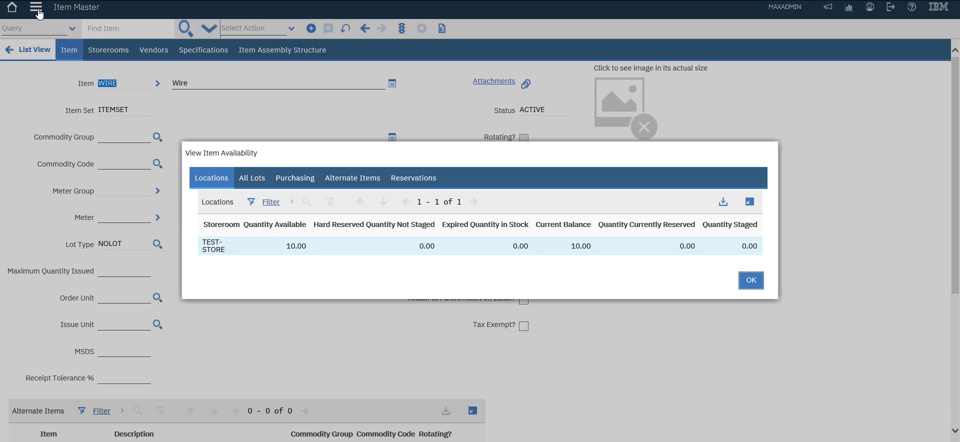
{"action": "key", "text": "Return"}
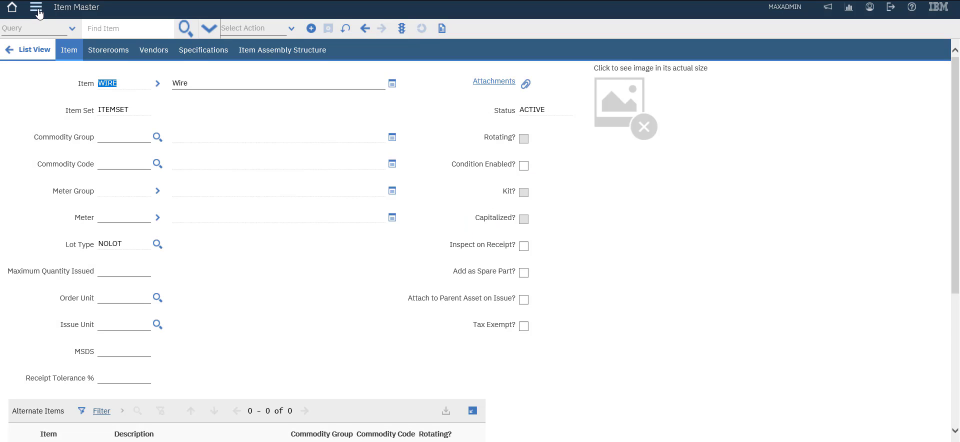
{"action": "left_click", "coordinate": [39, 14]}
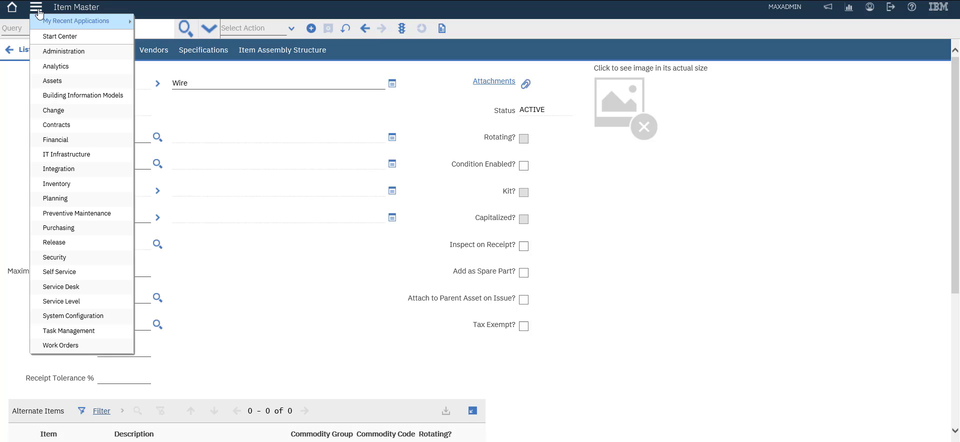
Switch to the Inventory application from the Inventory applications menu
{"action": "key", "text": "Down"}
{"action": "key", "text": "Down"}
{"action": "key", "text": "Down"}
{"action": "key", "text": "Down"}
{"action": "key", "text": "Down"}
{"action": "key", "text": "Down"}
{"action": "key", "text": "Down"}
{"action": "key", "text": "Down"}
{"action": "key", "text": "Down"}
{"action": "key", "text": "Down"}
{"action": "key", "text": "Down"}
{"action": "key", "text": "Right"}
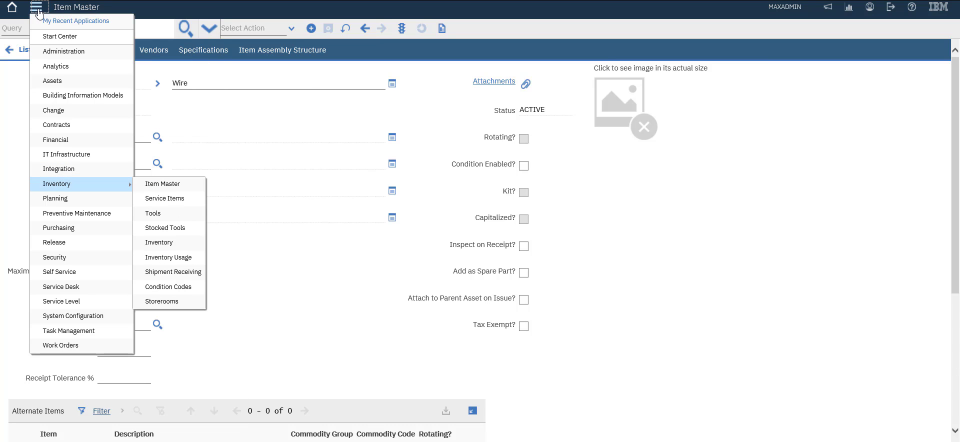
{"action": "key", "text": "Down"}
{"action": "key", "text": "Down"}
{"action": "key", "text": "Down"}
{"action": "key", "text": "Down"}
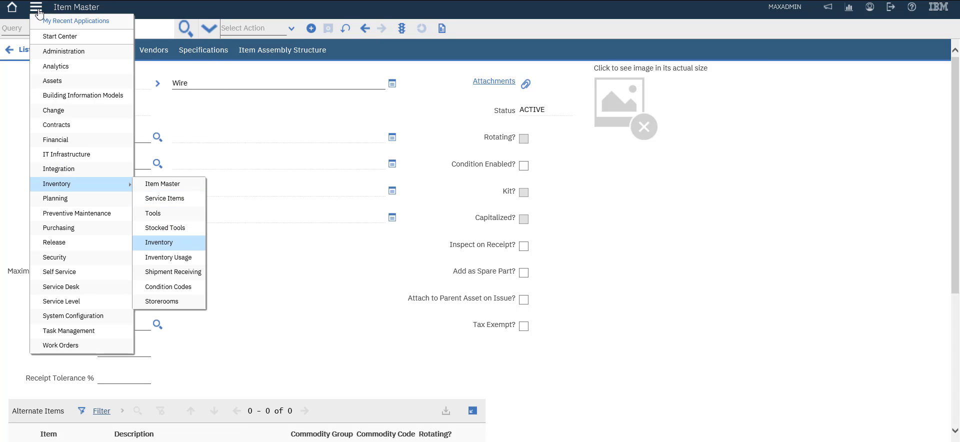
{"action": "key", "text": "Return"}
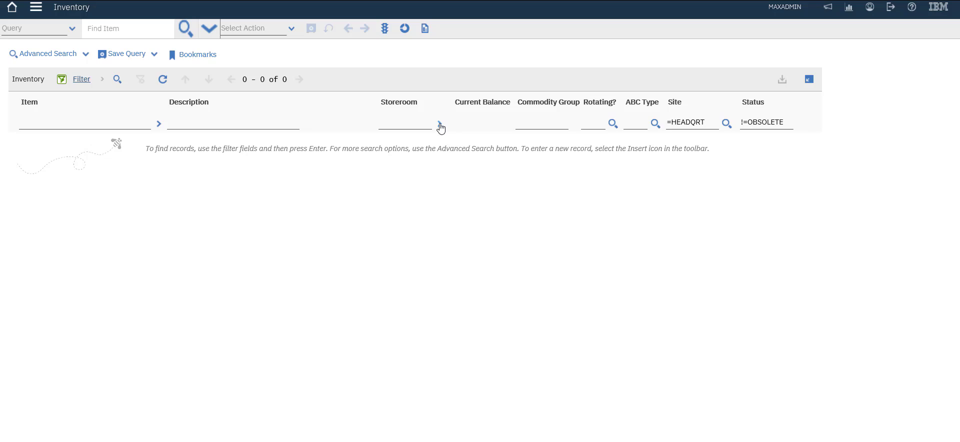
Filter the list to storeroom TEST-STORE and open the WIRE inventory record
{"action": "left_click", "coordinate": [439, 125]}
{"action": "key", "text": "Return"}
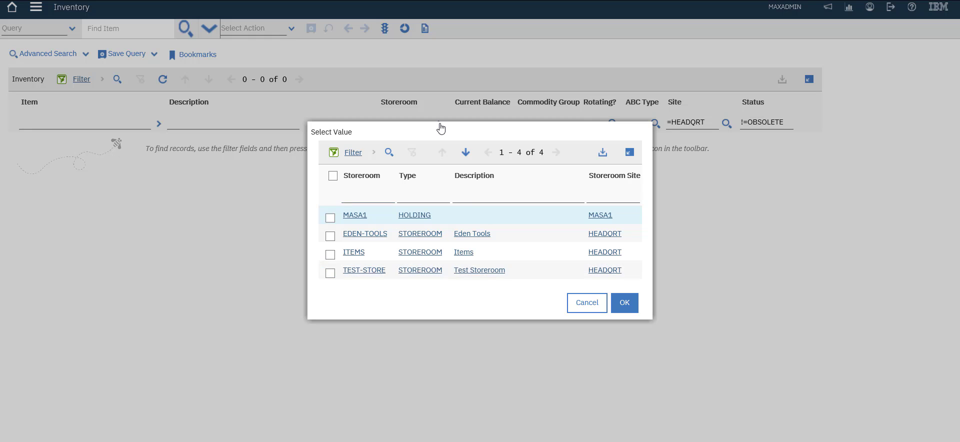
{"action": "key", "text": "space"}
{"action": "key", "text": "Return"}
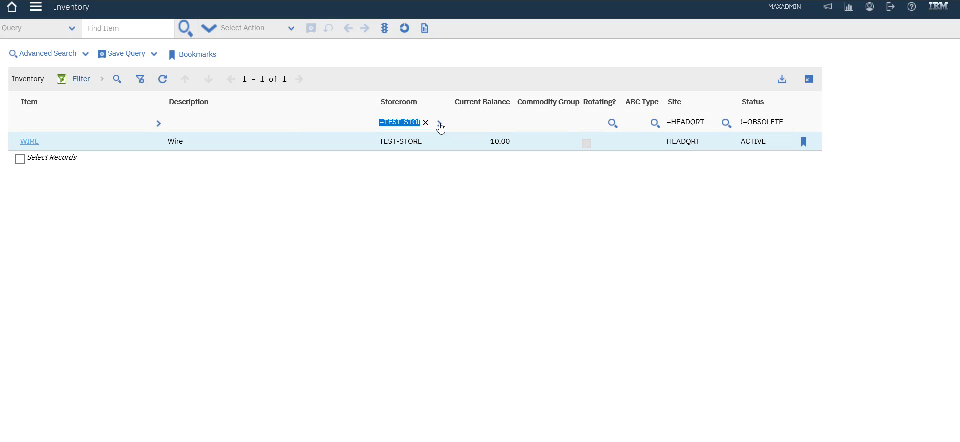
{"action": "left_click", "coordinate": [440, 124]}
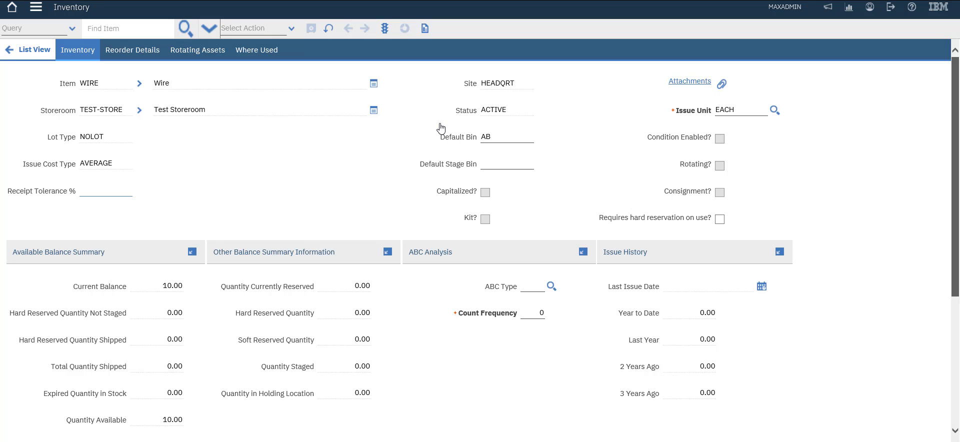
{"action": "scroll", "coordinate": [440, 129], "scroll_direction": "down", "scroll_amount": 4}
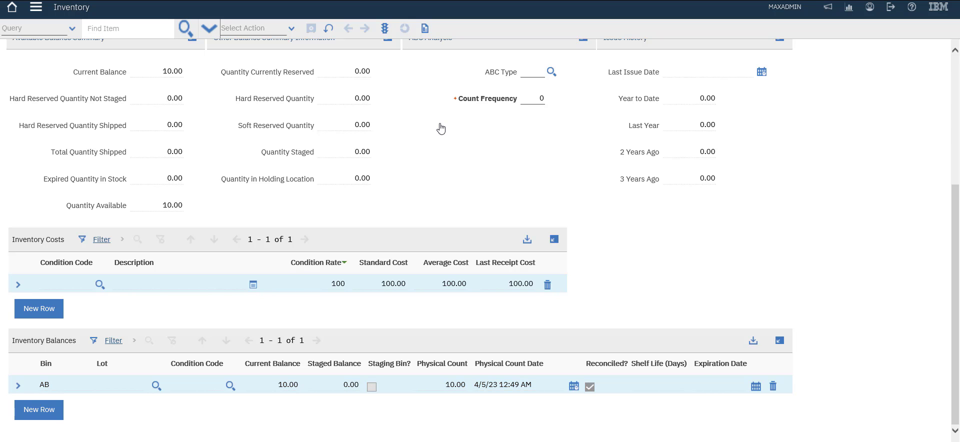
{"action": "scroll", "coordinate": [441, 128], "scroll_direction": "up", "scroll_amount": 5}
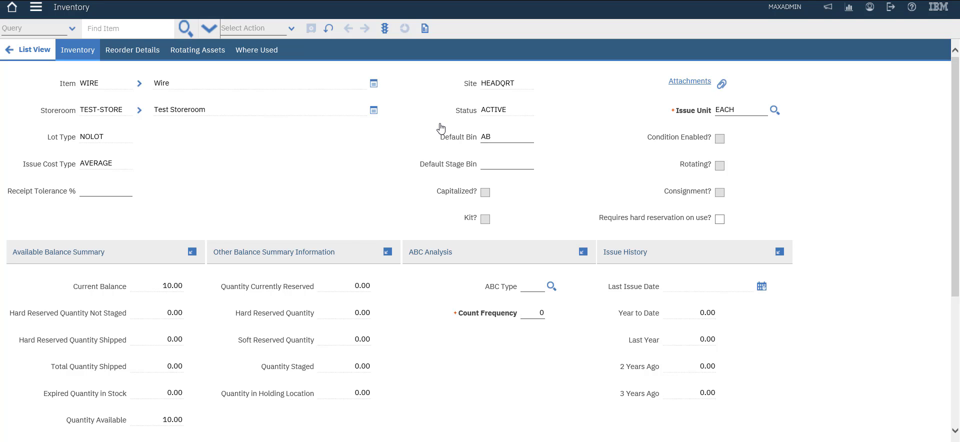
Start a Physical Count adjustment, cancel it, and return to the Inventory Adjustments menu
{"action": "key", "text": "alt+a"}
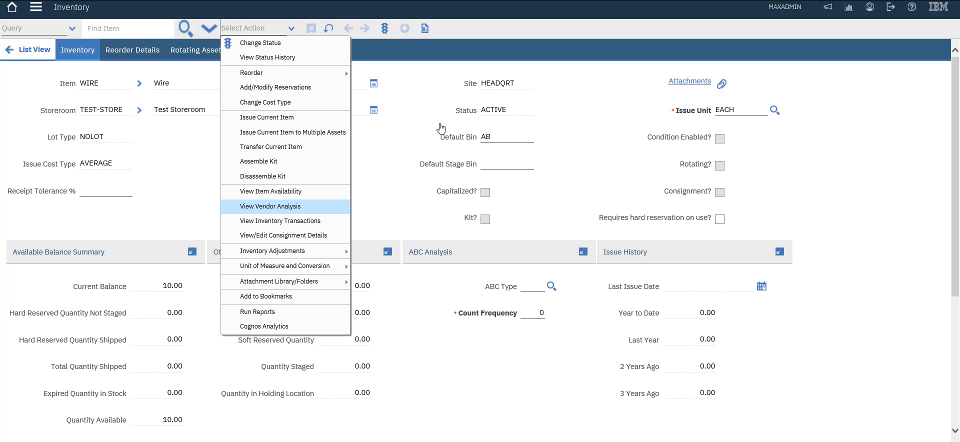
{"action": "key", "text": "Down"}
{"action": "key", "text": "Down"}
{"action": "key", "text": "Down"}
{"action": "key", "text": "Down"}
{"action": "key", "text": "Up"}
{"action": "key", "text": "Up"}
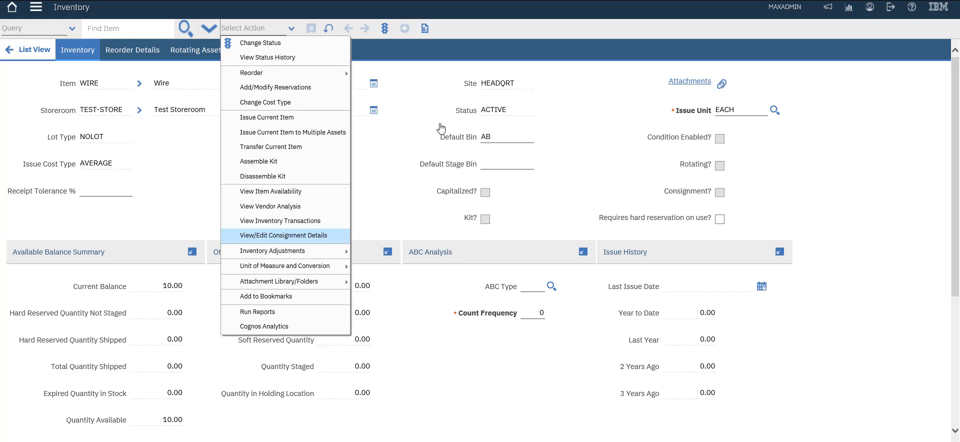
{"action": "key", "text": "Up"}
{"action": "key", "text": "Up"}
{"action": "key", "text": "Up"}
{"action": "key", "text": "Up"}
{"action": "key", "text": "Up"}
{"action": "key", "text": "Up"}
{"action": "key", "text": "Up"}
{"action": "key", "text": "Up"}
{"action": "key", "text": "Up"}
{"action": "key", "text": "Up"}
{"action": "key", "text": "Up"}
{"action": "key", "text": "Up"}
{"action": "key", "text": "Down"}
{"action": "key", "text": "Down"}
{"action": "key", "text": "Down"}
{"action": "key", "text": "Down"}
{"action": "key", "text": "Down"}
{"action": "key", "text": "Down"}
{"action": "key", "text": "Down"}
{"action": "key", "text": "Down"}
{"action": "key", "text": "Down"}
{"action": "key", "text": "Down"}
{"action": "key", "text": "Down"}
{"action": "key", "text": "Down"}
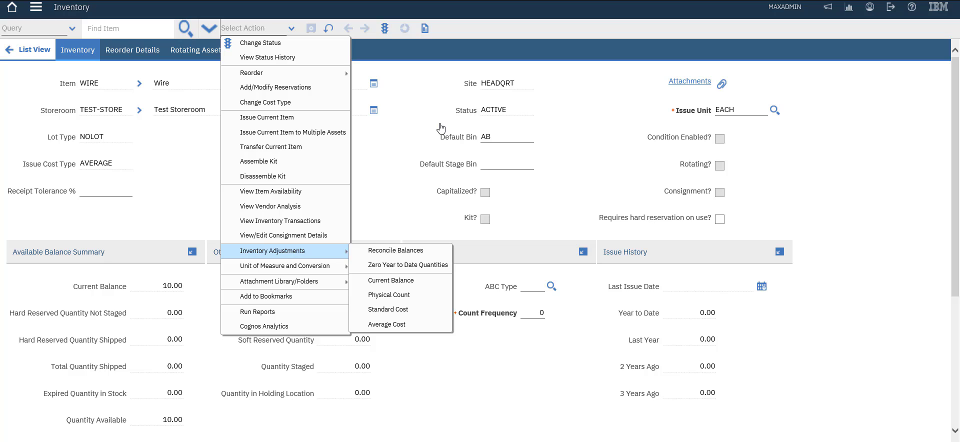
{"action": "key", "text": "Right"}
{"action": "key", "text": "Down"}
{"action": "key", "text": "Down"}
{"action": "key", "text": "Down"}
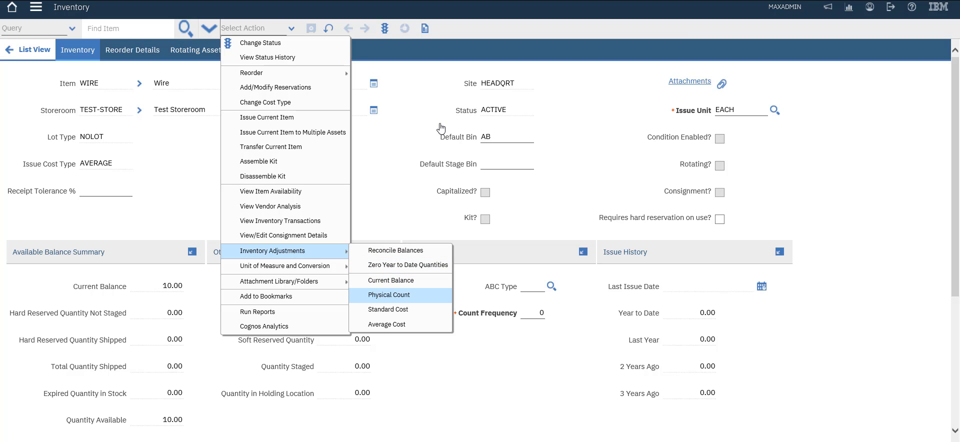
{"action": "key", "text": "Return"}
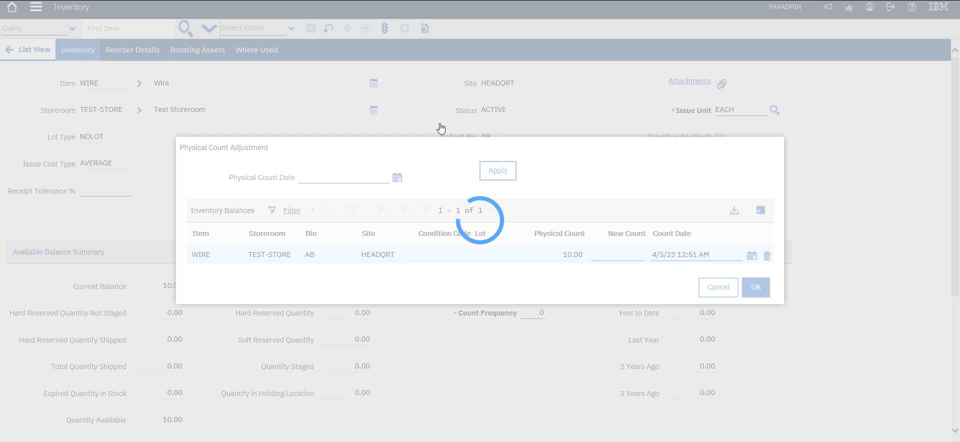
{"action": "key", "text": "alt+s"}
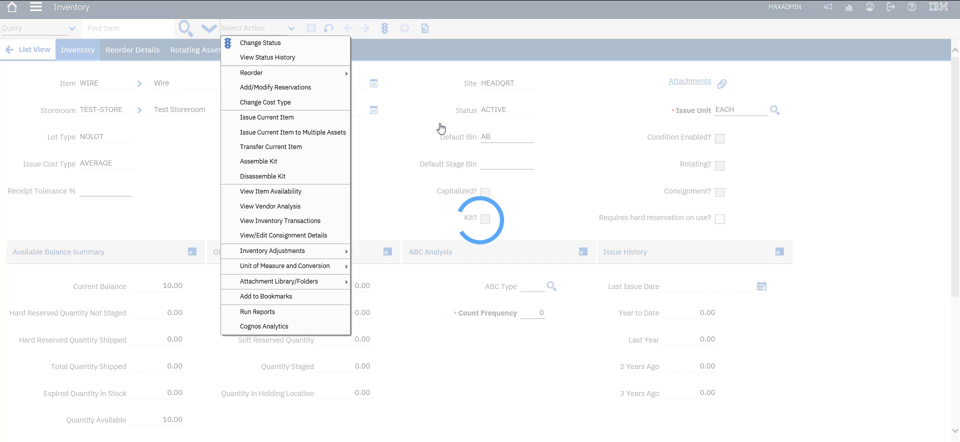
{"action": "key", "text": "Up"}
{"action": "key", "text": "Up"}
{"action": "key", "text": "Up"}
{"action": "key", "text": "Up"}
{"action": "key", "text": "Up"}
{"action": "key", "text": "Up"}
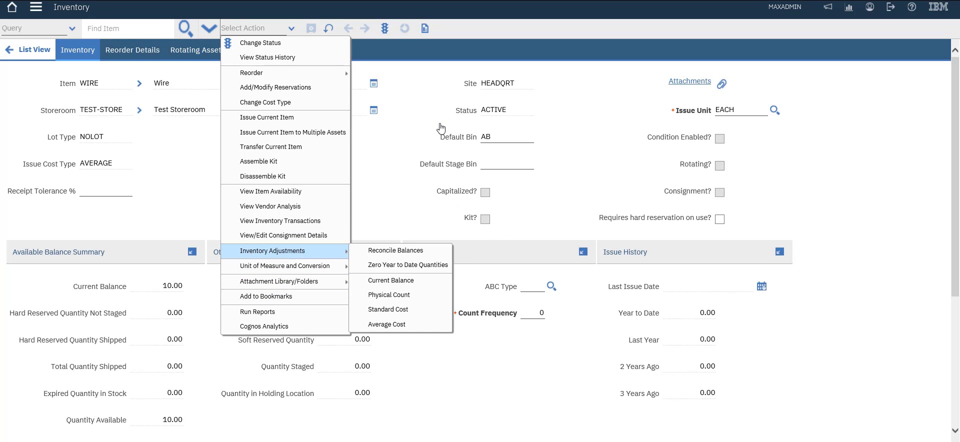
Adjust WIRE's current balance in TEST-STORE from 10 to 15
{"action": "key", "text": "Right"}
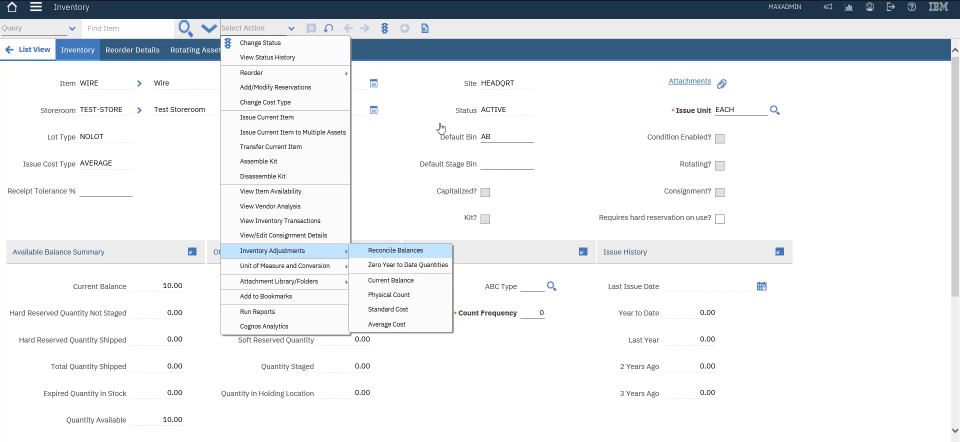
{"action": "key", "text": "Down"}
{"action": "key", "text": "Down"}
{"action": "key", "text": "Return"}
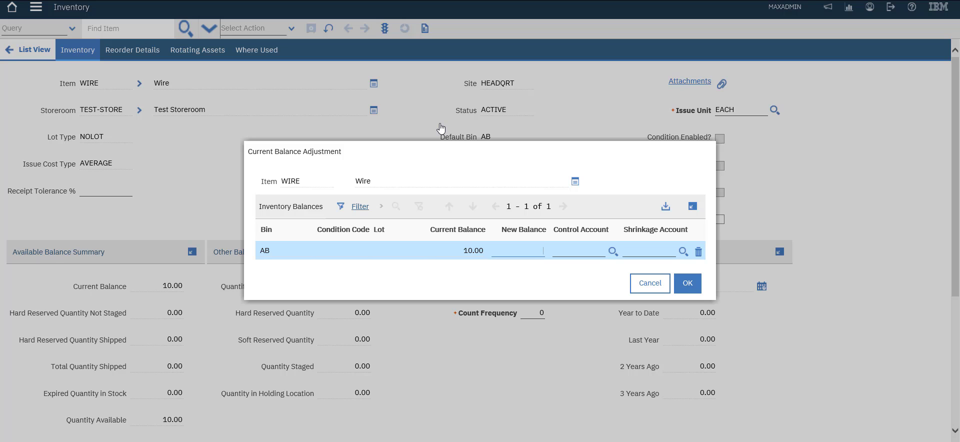
{"action": "type", "text": "15"}
{"action": "key", "text": "Return"}
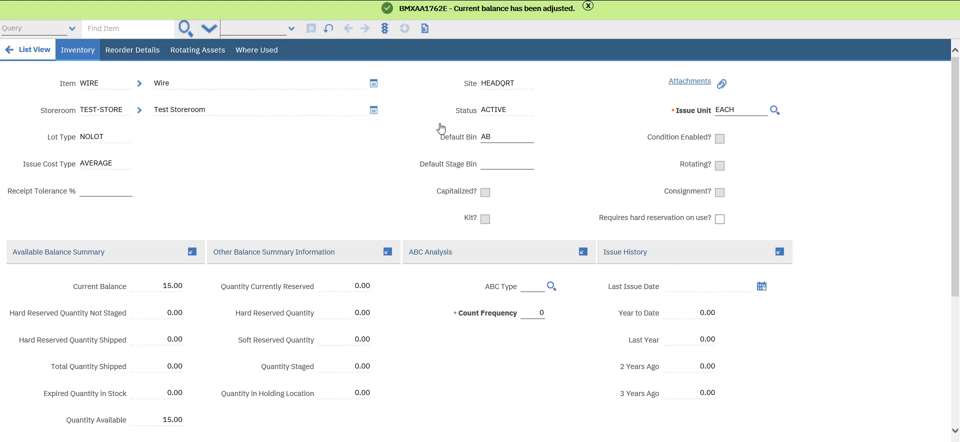
{"action": "scroll", "coordinate": [440, 129], "scroll_direction": "down", "scroll_amount": 4}
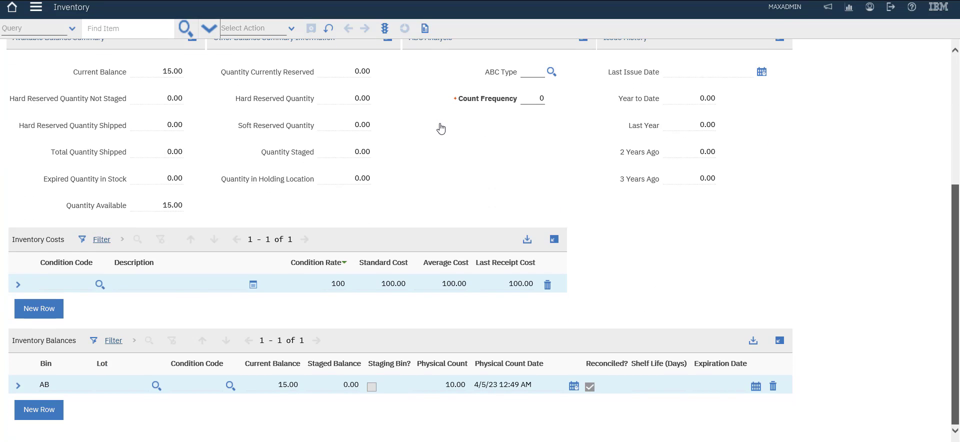
{"action": "scroll", "coordinate": [441, 129], "scroll_direction": "up", "scroll_amount": 4}
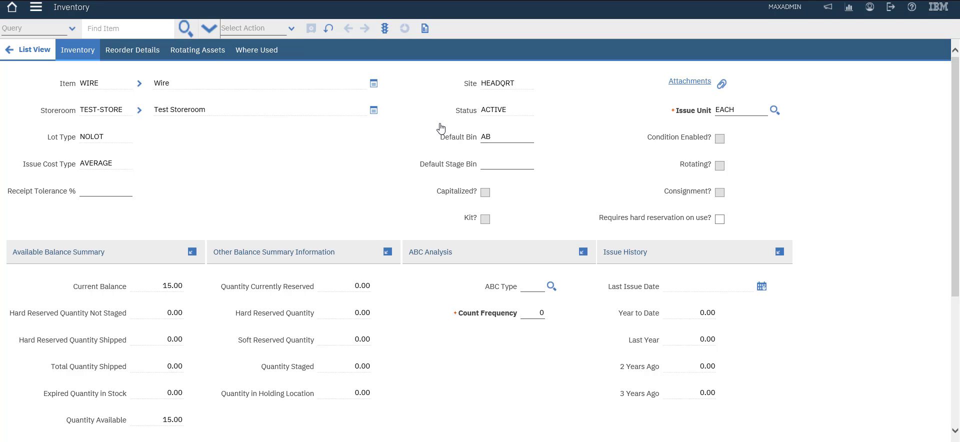
{"action": "key", "text": "alt+s"}
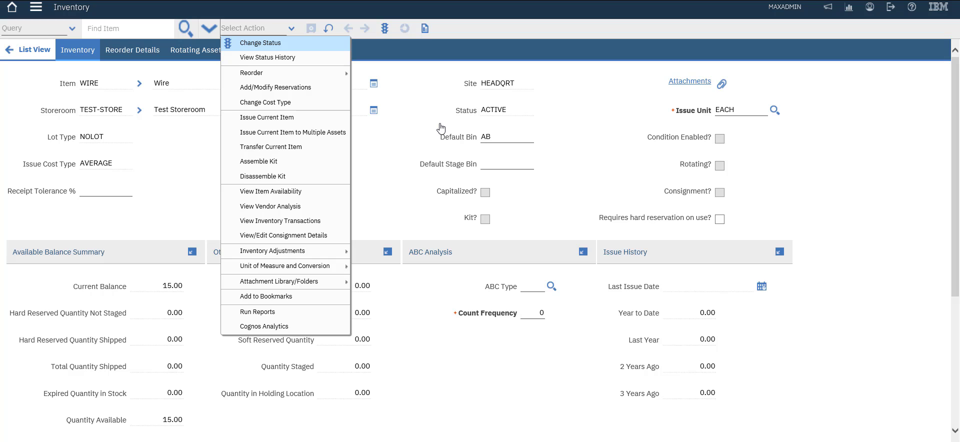
{"action": "key", "text": "Down"}
{"action": "key", "text": "Down"}
{"action": "key", "text": "Down"}
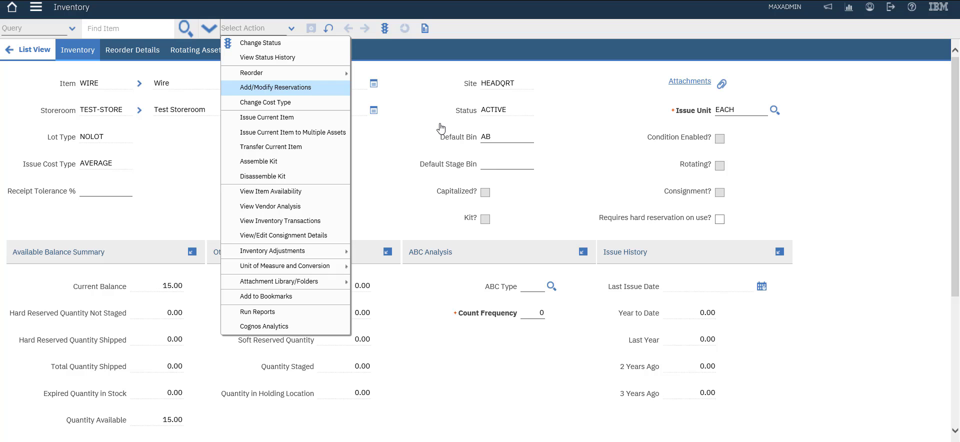
{"action": "key", "text": "Down"}
{"action": "key", "text": "Down"}
{"action": "key", "text": "Down"}
{"action": "key", "text": "Down"}
{"action": "key", "text": "Down"}
{"action": "key", "text": "Down"}
{"action": "key", "text": "Down"}
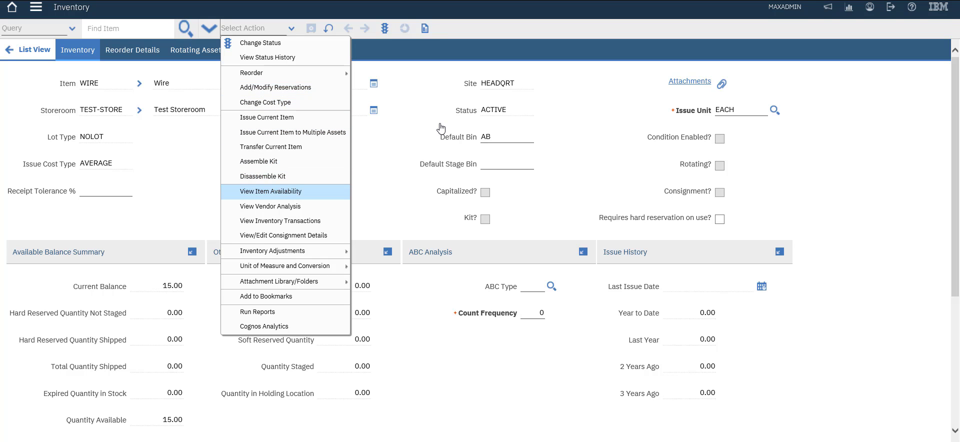
{"action": "key", "text": "Return"}
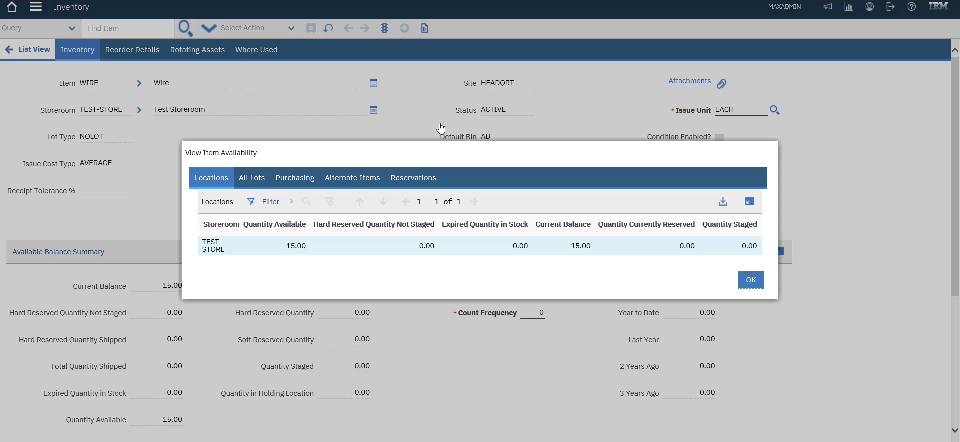
{"action": "key", "text": "Return"}
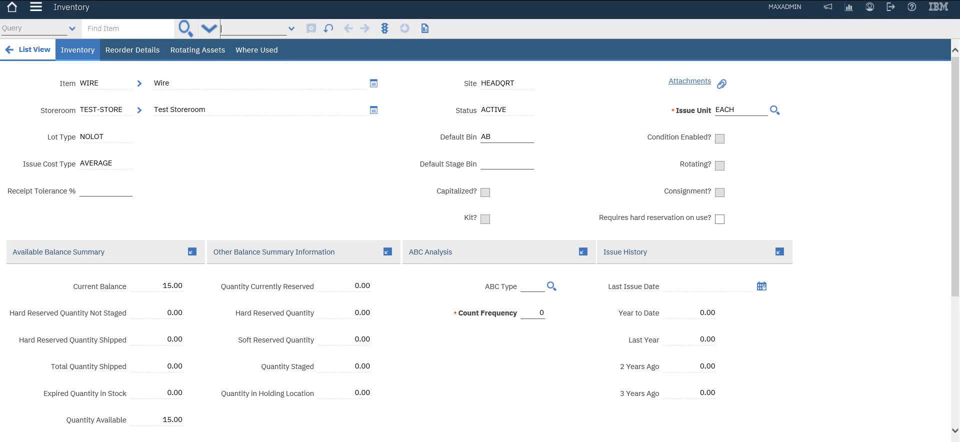
{"action": "left_click", "coordinate": [256, 50]}
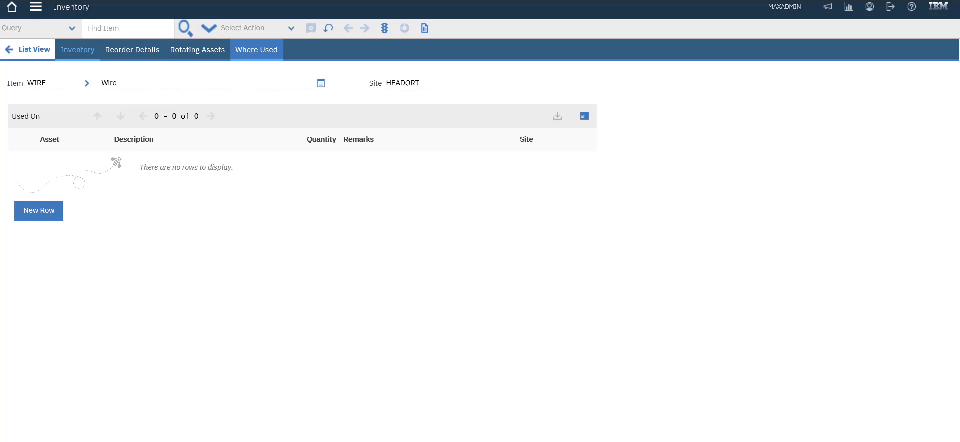
{"action": "left_click", "coordinate": [77, 50]}
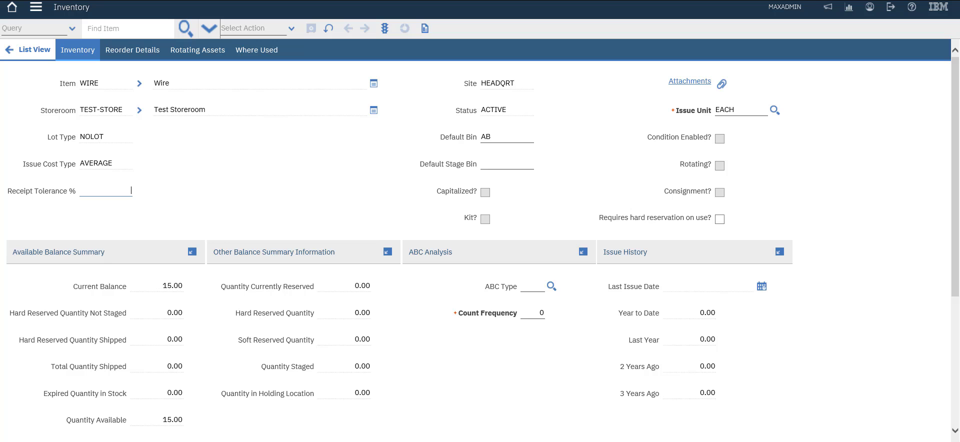
{"action": "scroll", "coordinate": [480, 240], "scroll_direction": "down", "scroll_amount": 5}
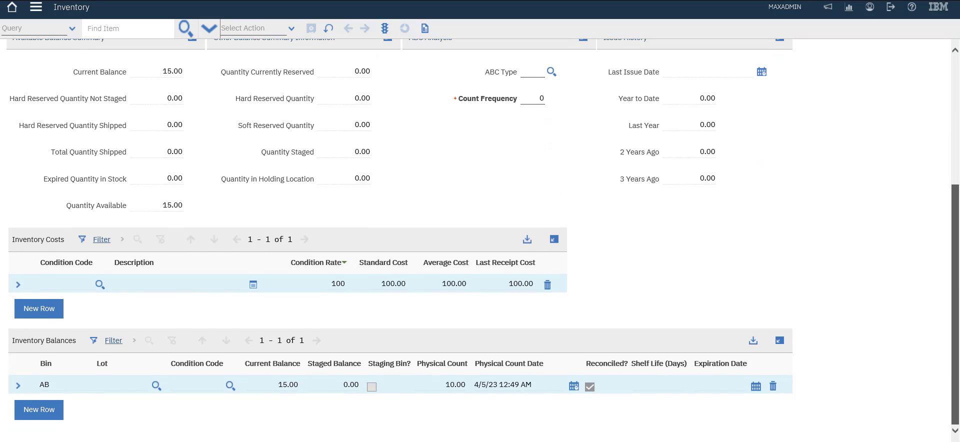
{"action": "scroll", "coordinate": [480, 240], "scroll_direction": "up", "scroll_amount": 1}
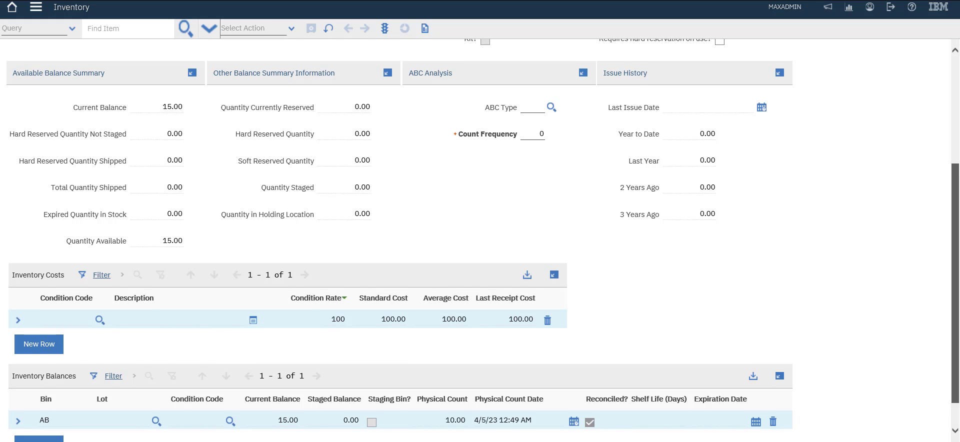
{"action": "scroll", "coordinate": [479, 240], "scroll_direction": "up", "scroll_amount": 1}
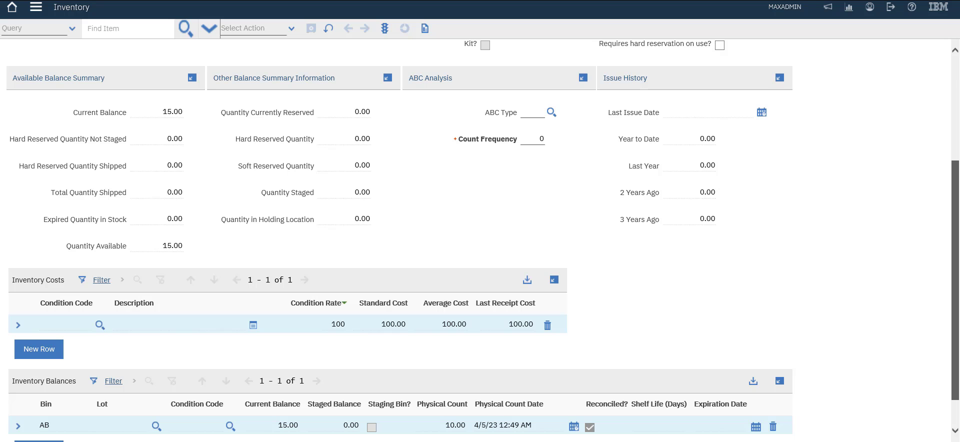
{"action": "scroll", "coordinate": [480, 240], "scroll_direction": "up", "scroll_amount": 1}
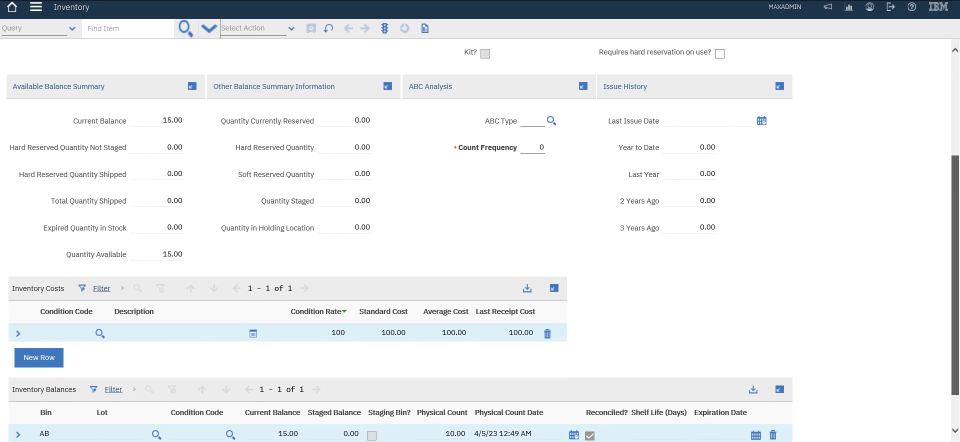
{"action": "scroll", "coordinate": [480, 240], "scroll_direction": "up", "scroll_amount": 3}
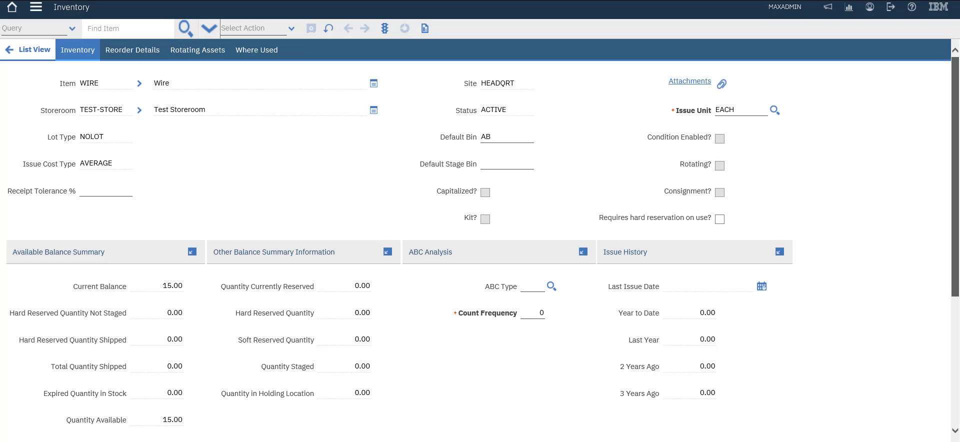
{"action": "scroll", "coordinate": [480, 240], "scroll_direction": "down", "scroll_amount": 4}
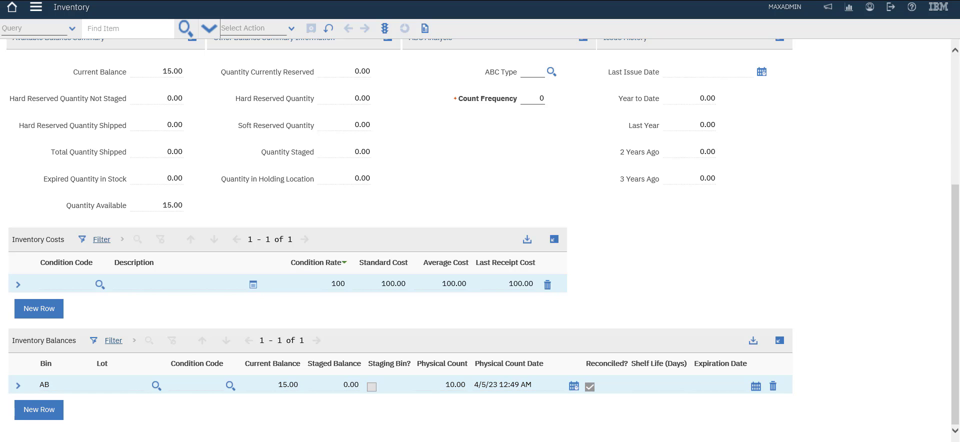
{"action": "scroll", "coordinate": [479, 240], "scroll_direction": "up", "scroll_amount": 4}
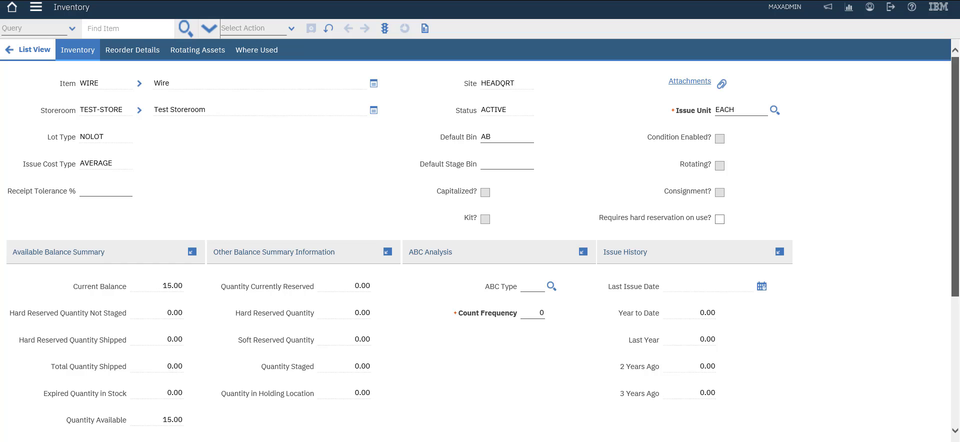
Enter a new physical count of 15 for WIRE in bin AB
{"action": "left_click", "coordinate": [254, 28]}
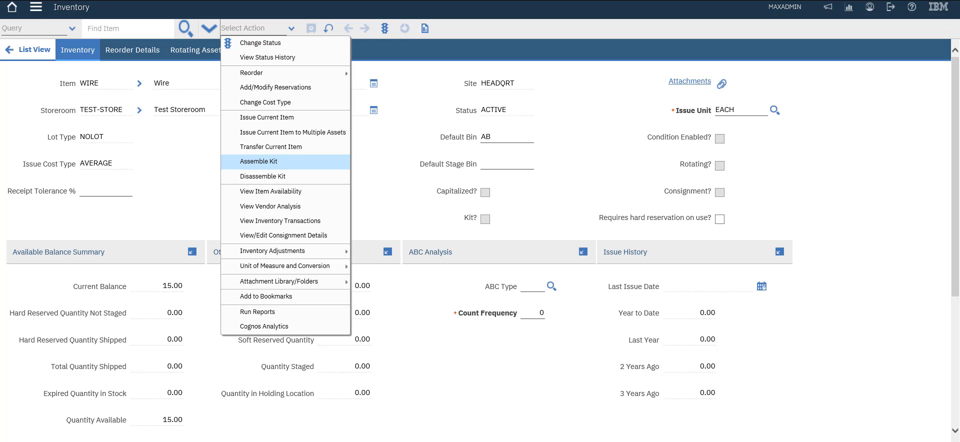
{"action": "mouse_move", "coordinate": [272, 250]}
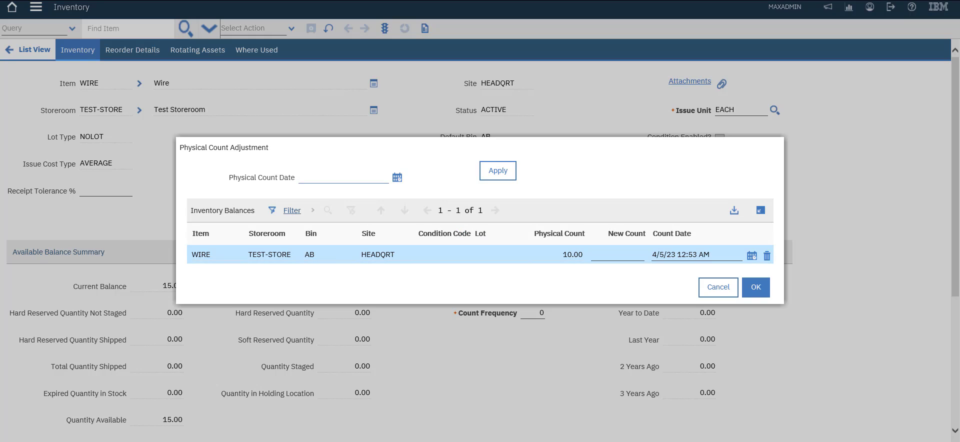
{"action": "type", "text": "15"}
{"action": "key", "text": "Tab"}
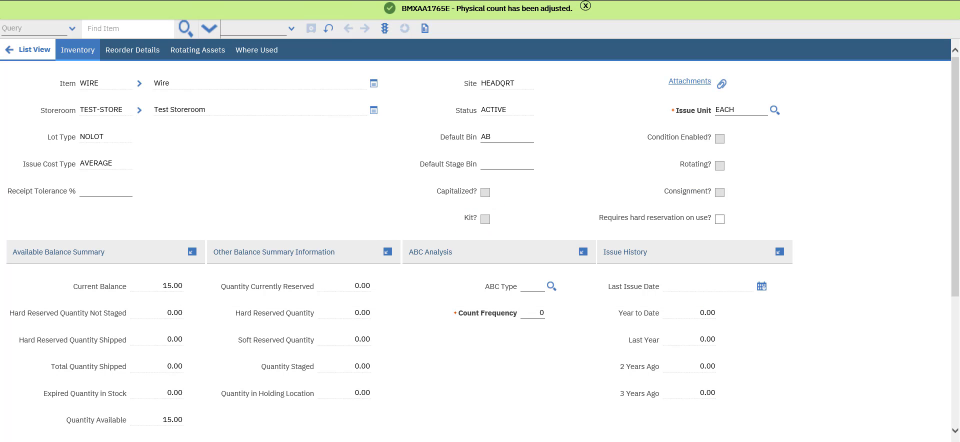
{"action": "scroll", "coordinate": [480, 240], "scroll_direction": "down", "scroll_amount": 5}
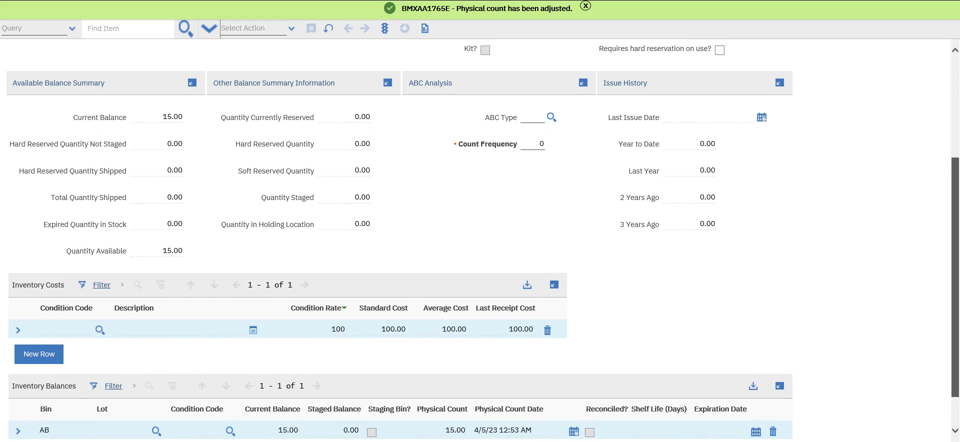
{"action": "scroll", "coordinate": [480, 240], "scroll_direction": "down", "scroll_amount": 1}
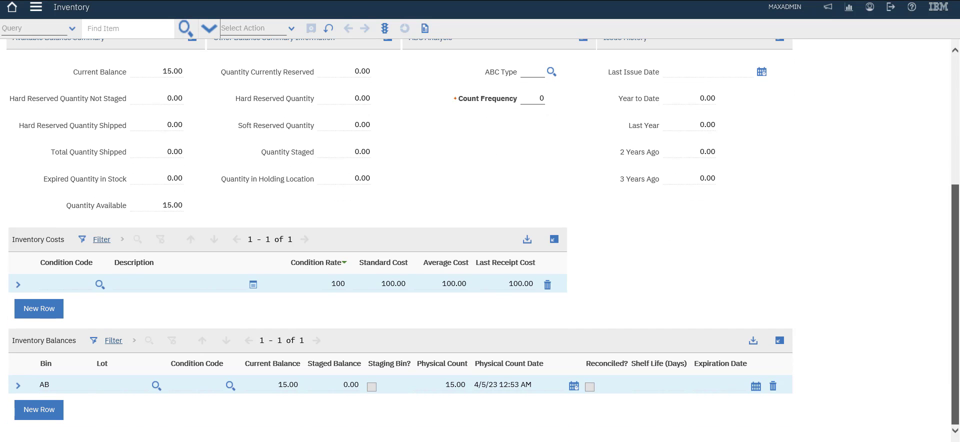
{"action": "scroll", "coordinate": [480, 240], "scroll_direction": "up", "scroll_amount": 5}
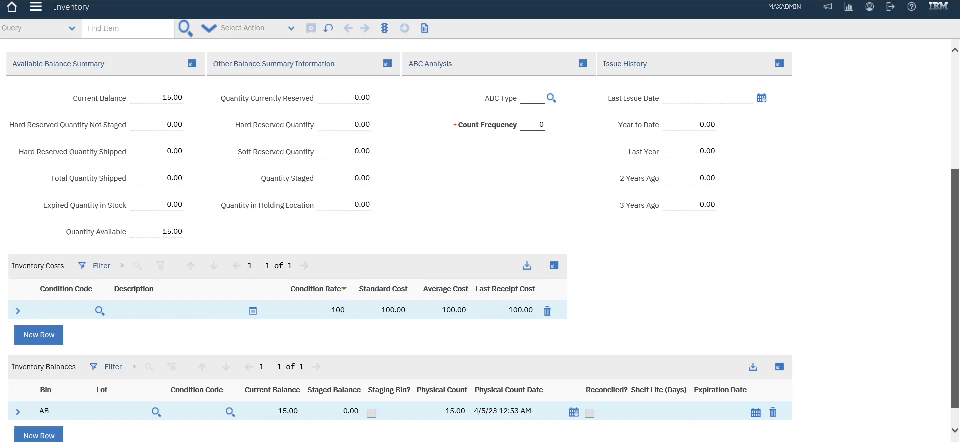